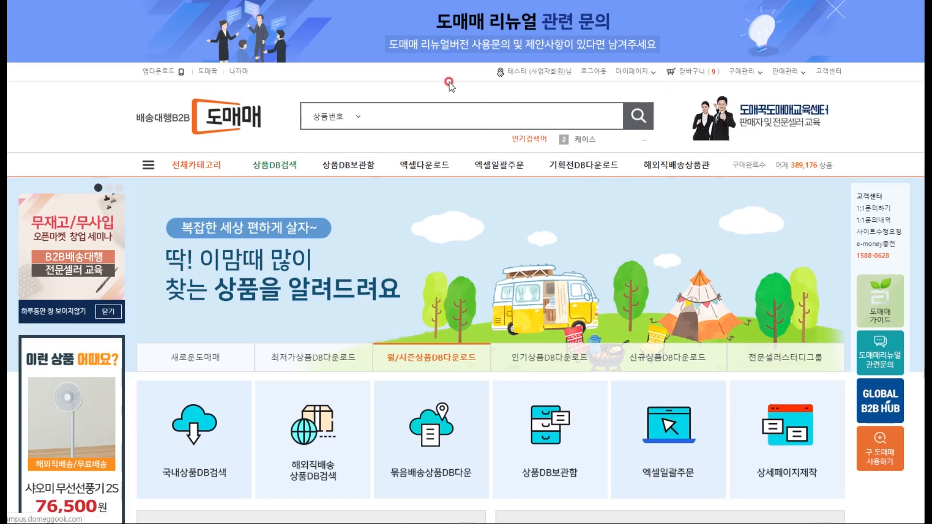
Open 상품DB보관함 and show its list of general products (일반상품)
mouse_move(597, 192)
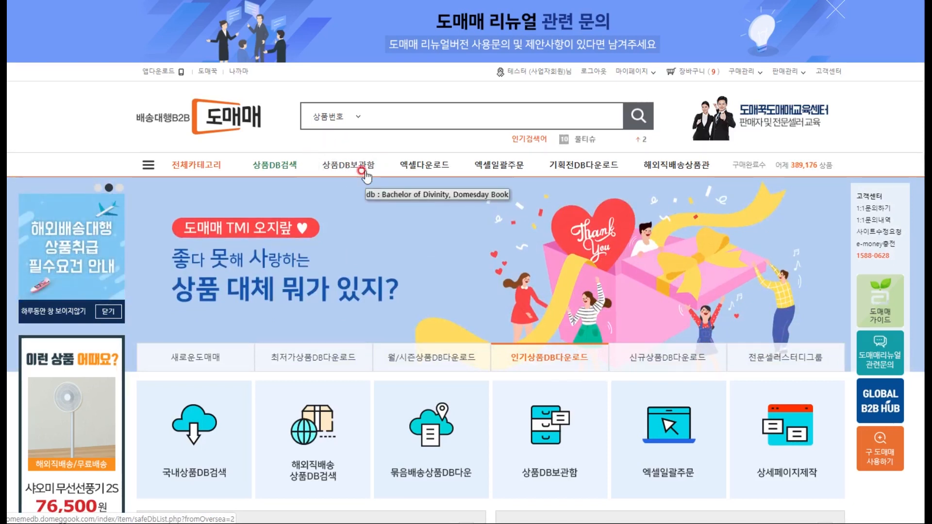
left_click(351, 173)
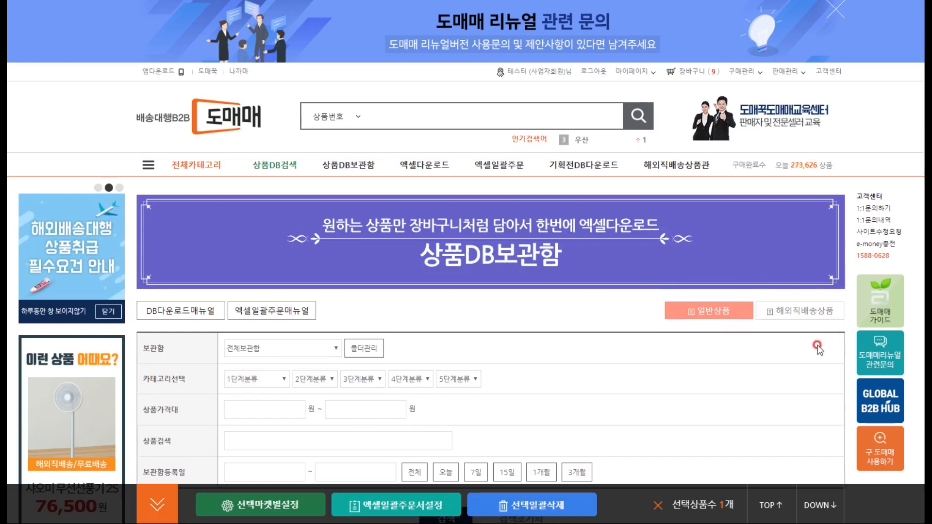
scroll(820, 347, "down", 1)
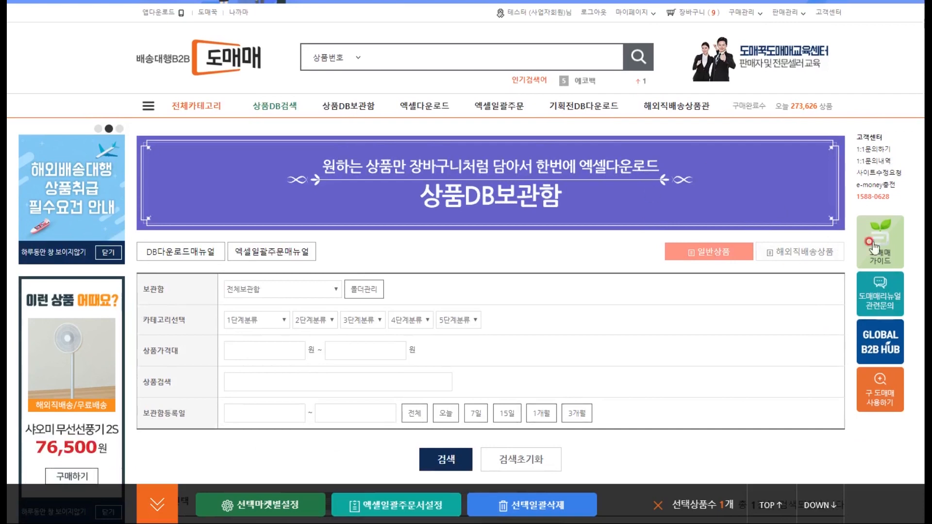
left_click(703, 238)
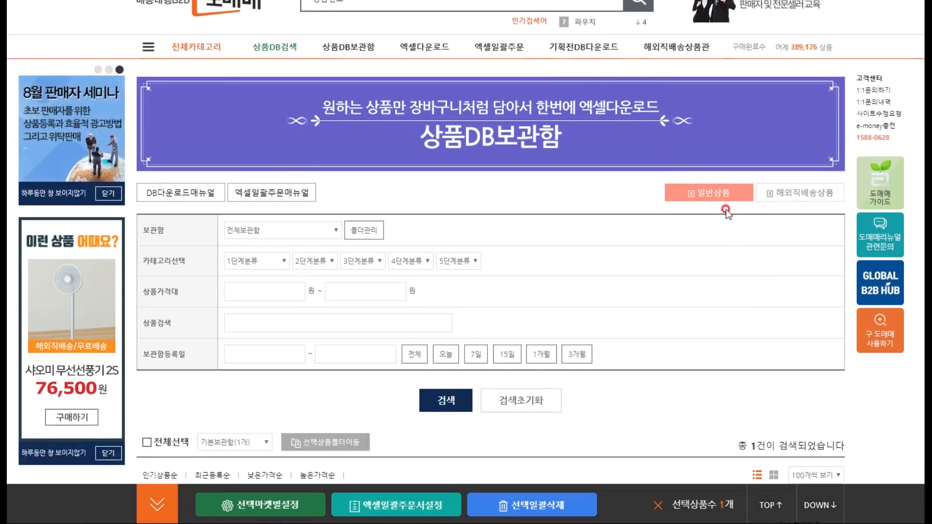
Select the stored product [도매꾹 TEST] 옵션 500개 and open its 엑셀일괄주문서설정 form
scroll(96, 339, "down", 3)
left_click(152, 312)
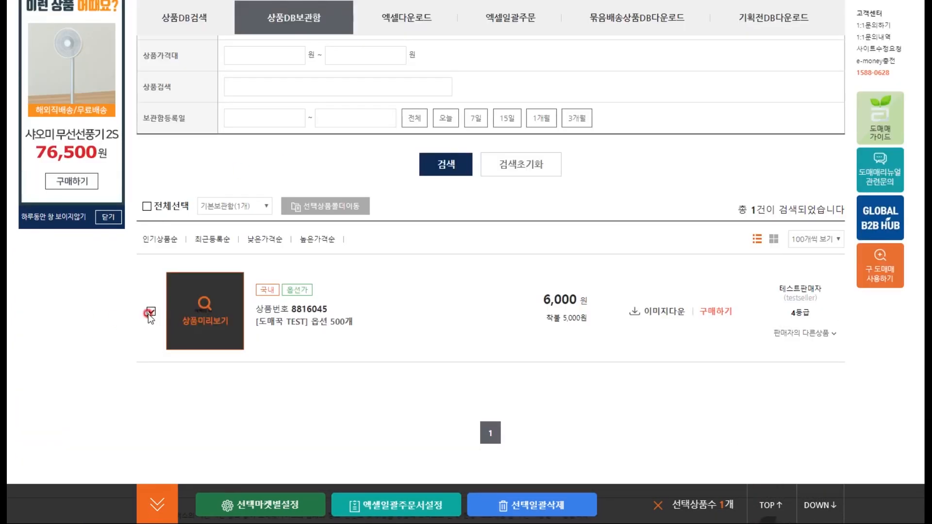
left_click(396, 507)
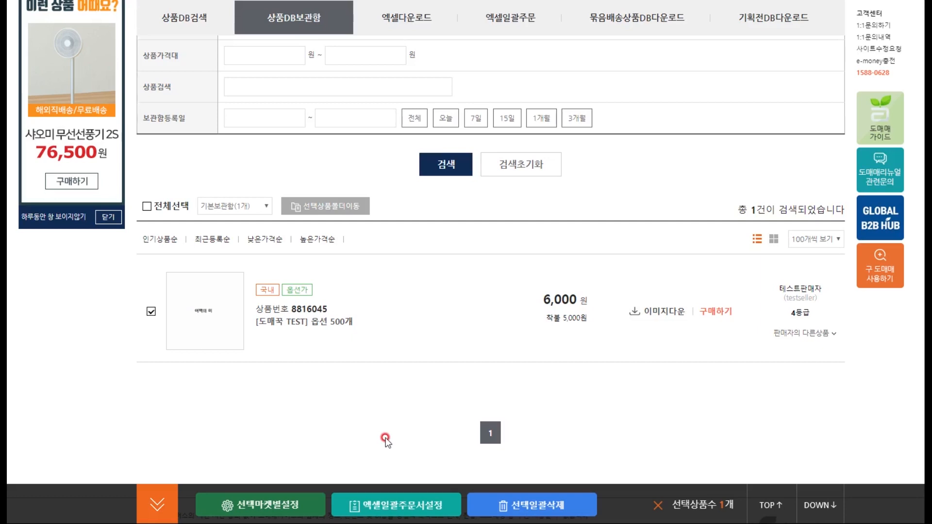
left_click(403, 506)
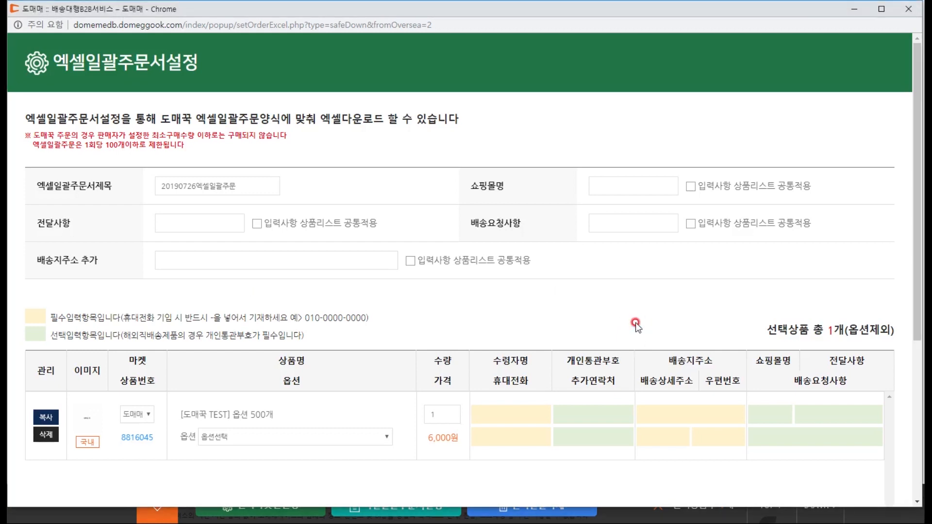
Set the shopping mall name (쇼핑몰명) to 나이스마켓 and apply it to the whole product list
left_click(605, 190)
type("위실")
type("마켓")
left_click(691, 186)
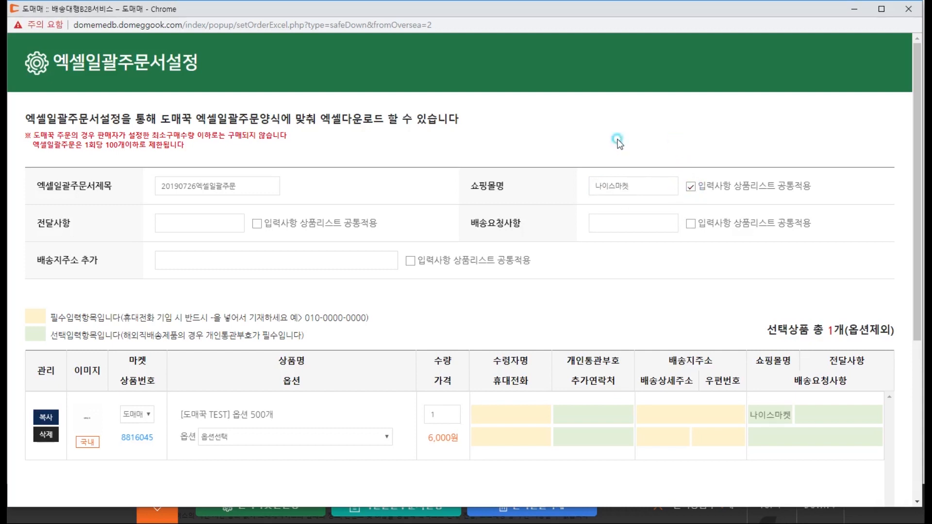
Fill 전달사항 with 깨지지 않게 잘 포장해주세요 and 배송요청사항 with 부재 시 관리실에 맡겨주세요, applying both to the whole product list
left_click(174, 221)
left_click(188, 247)
left_click(257, 224)
left_click(597, 224)
left_click(631, 249)
left_click(691, 224)
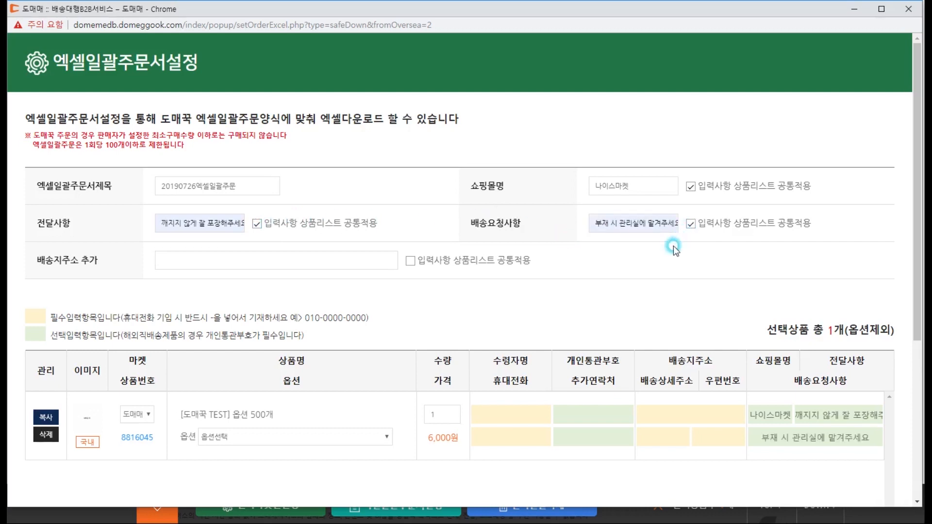
Enter the delivery address in 배송지주소 추가 and apply it to the whole product list
left_click(334, 256)
type("서울시")
key("Down")
left_click(344, 284)
left_click(411, 262)
left_click(404, 306)
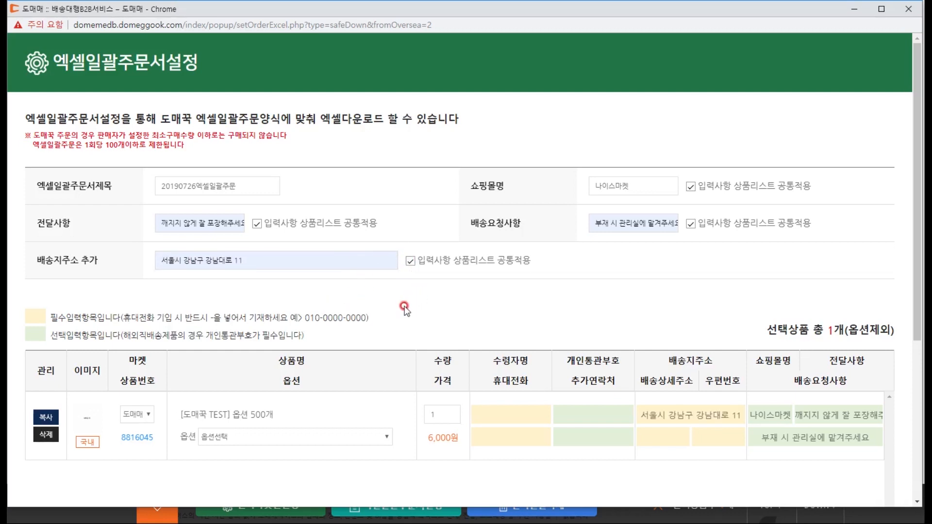
Examine the colour legend for required and optional fields and the product row of the order form
scroll(404, 310, "down", 3)
left_click(36, 170)
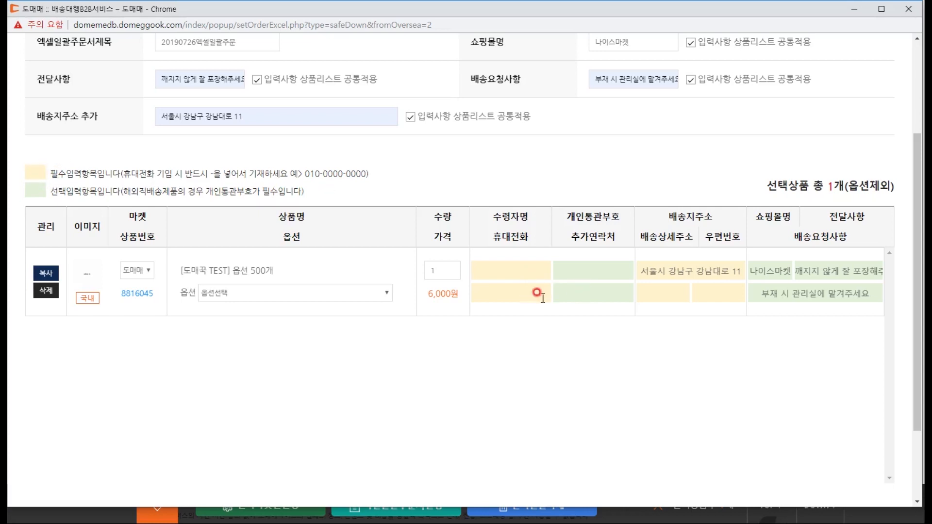
left_click(41, 197)
scroll(418, 272, "up", 2)
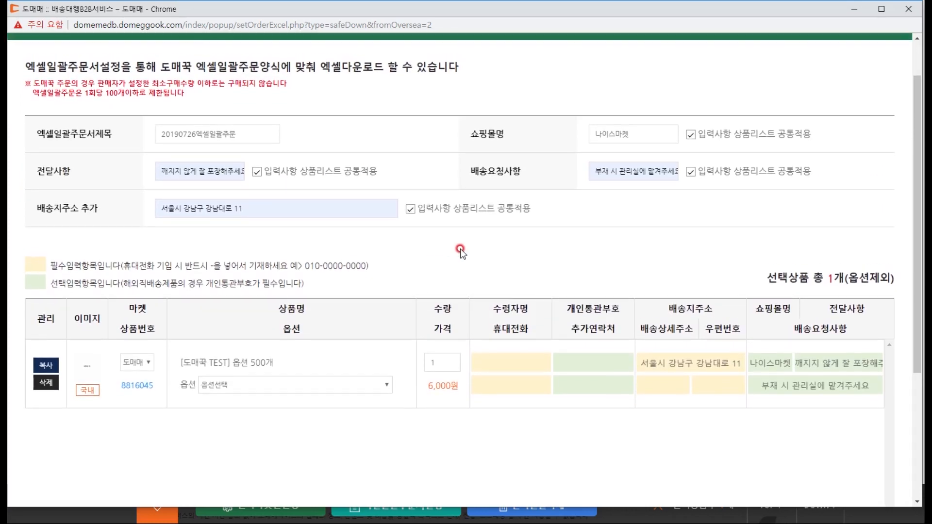
left_click_drag(918, 323, 908, 416)
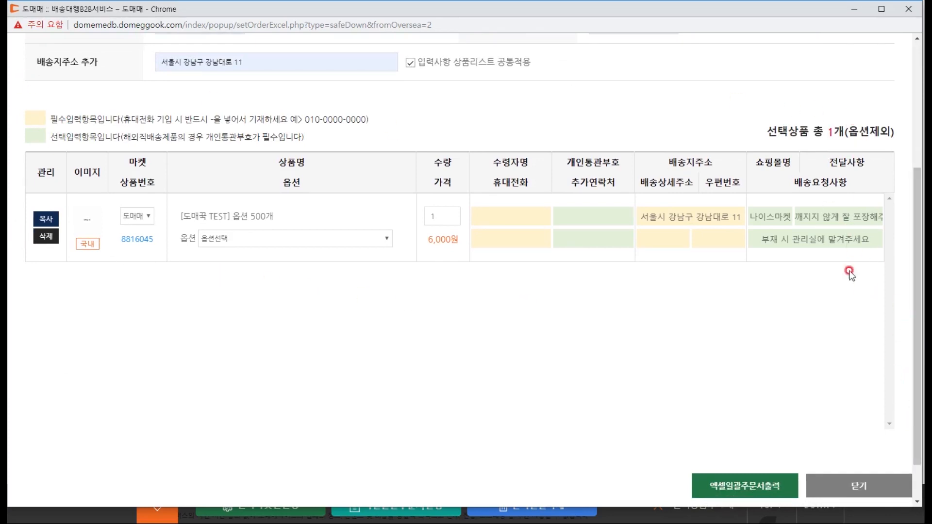
scroll(919, 271, "up", 1)
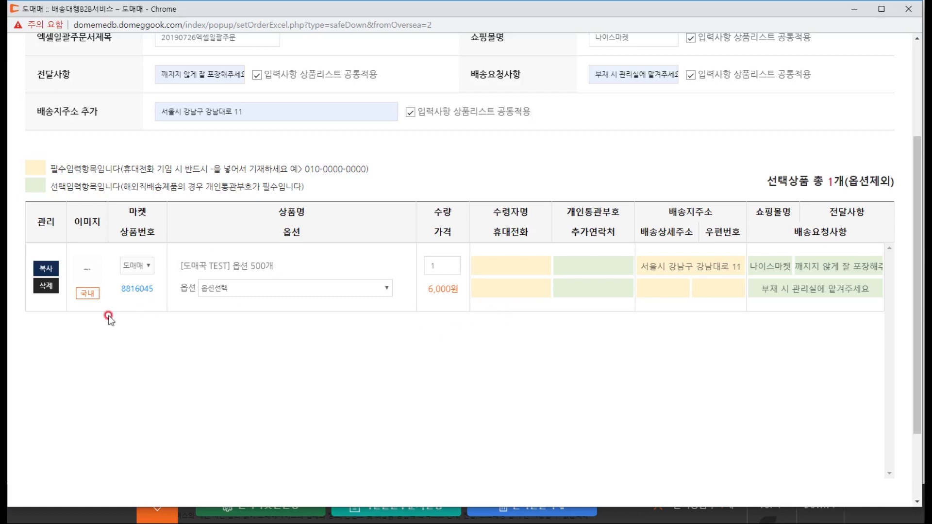
Configure the product row with market 도매매, option 옵션#16 and quantity 3
left_click_drag(146, 309, 157, 259)
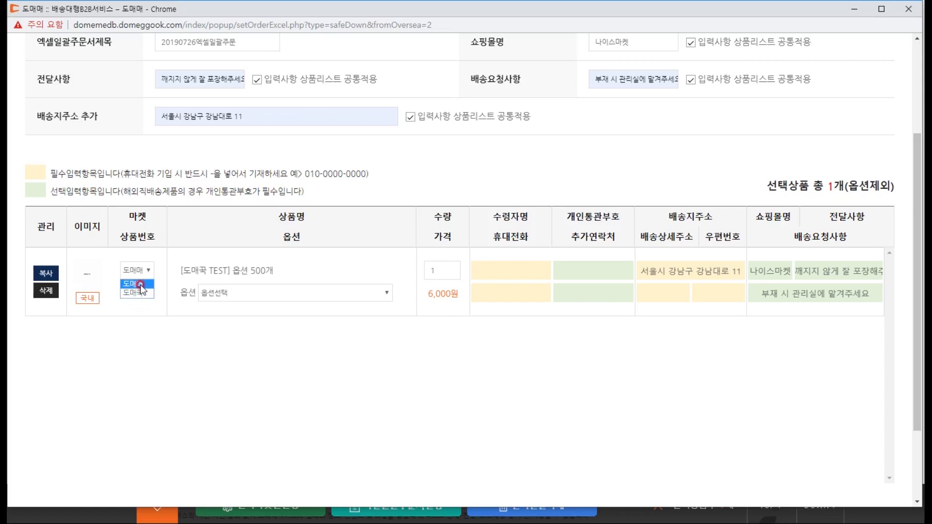
left_click(140, 284)
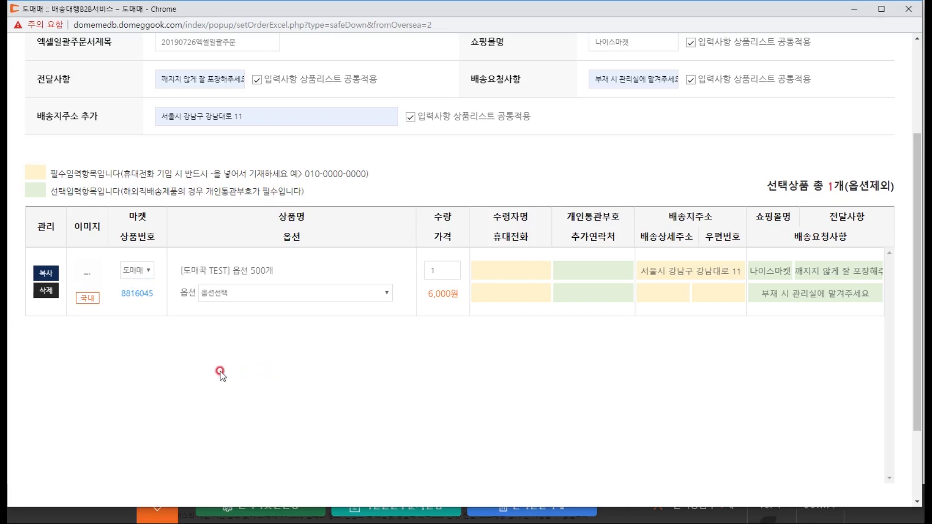
left_click(312, 290)
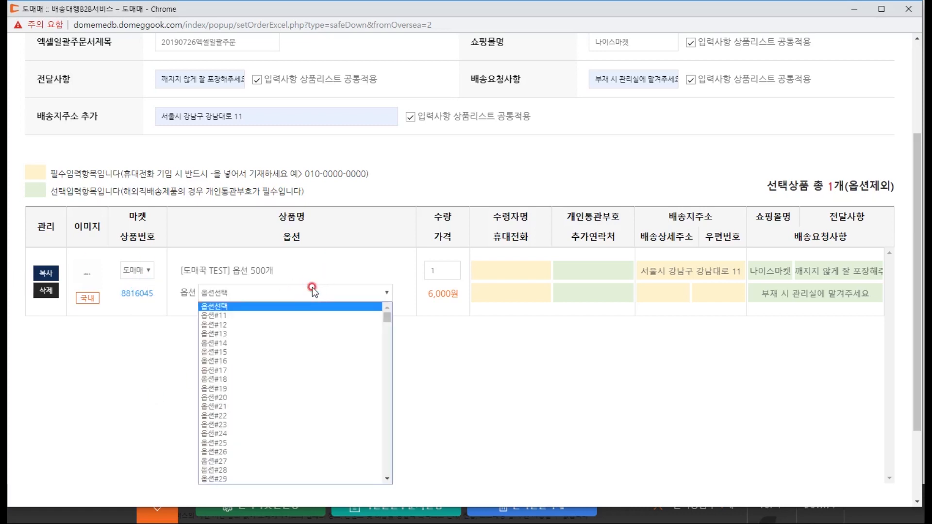
left_click(282, 362)
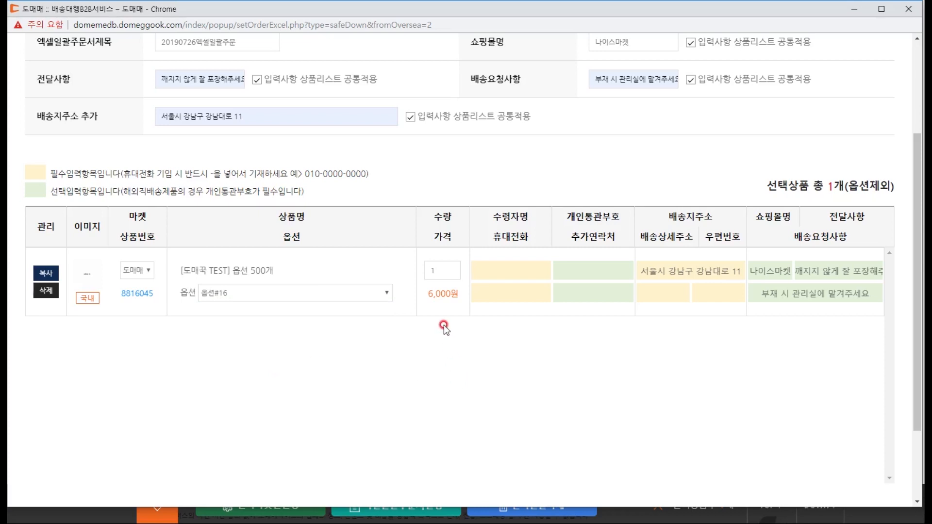
left_click(440, 270)
type("3")
left_click(468, 419)
Fill in the recipient's name and mobile phone number, with hyphens, in the product row
left_click(507, 270)
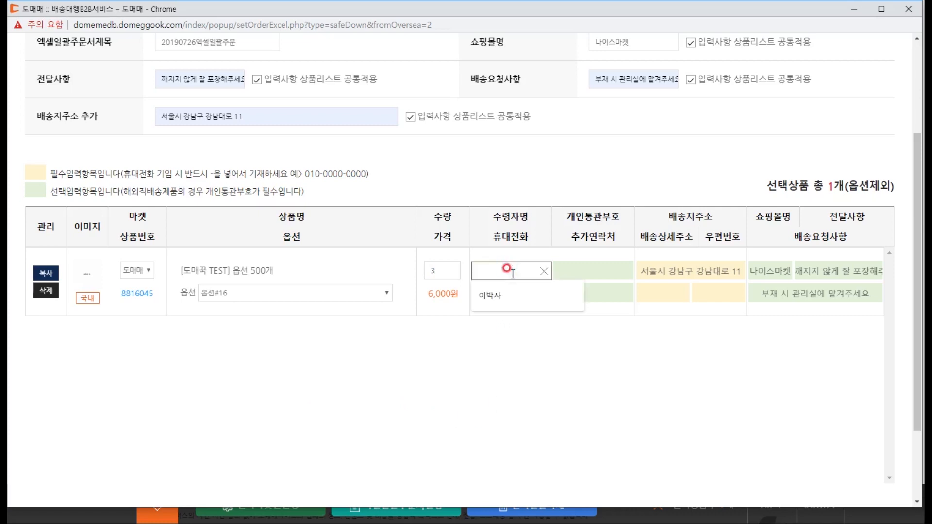
left_click(503, 296)
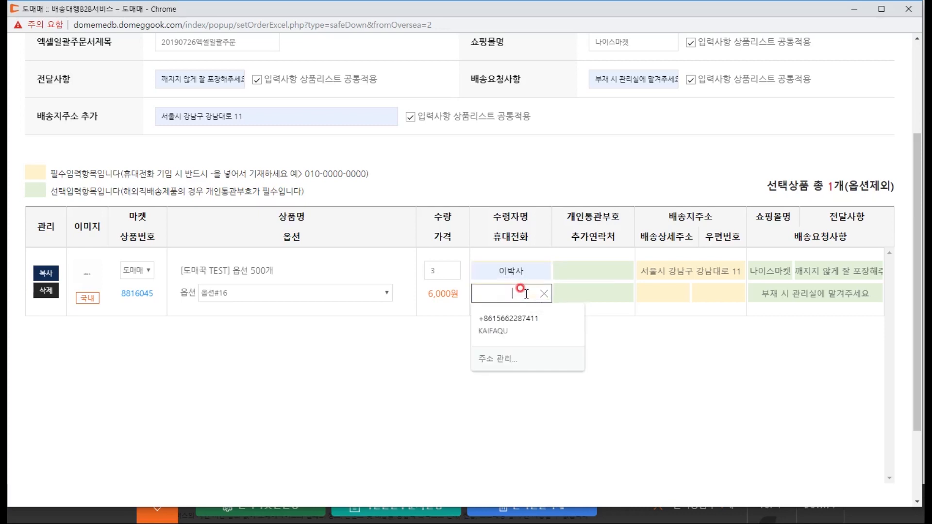
type("010--")
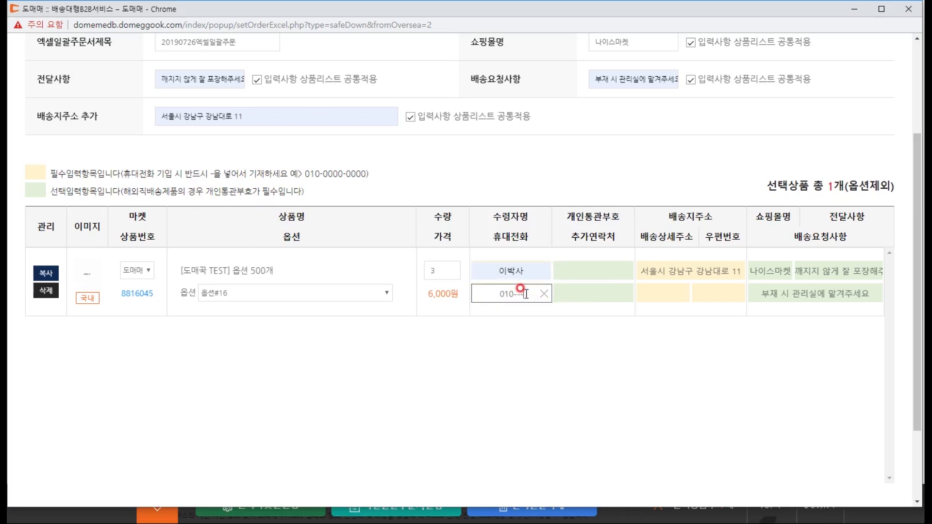
key("BackSpace")
type("0000-000")
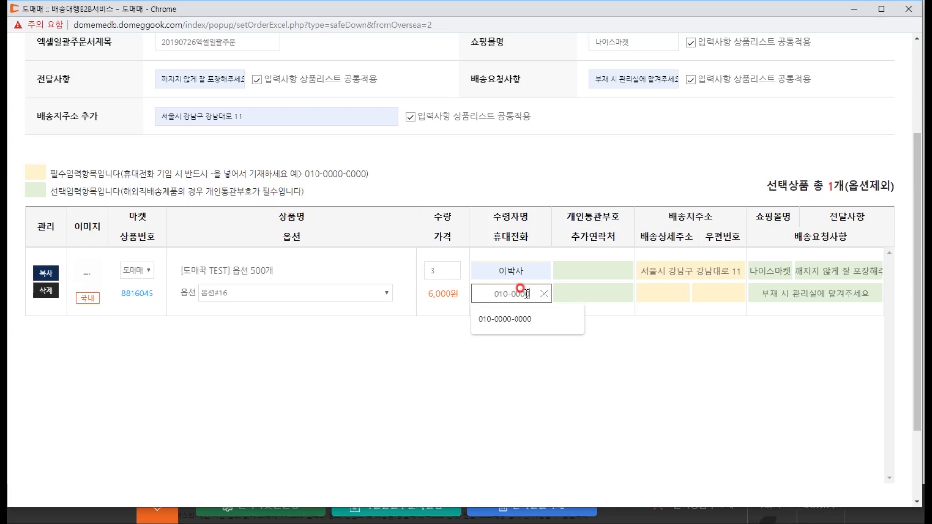
type("0")
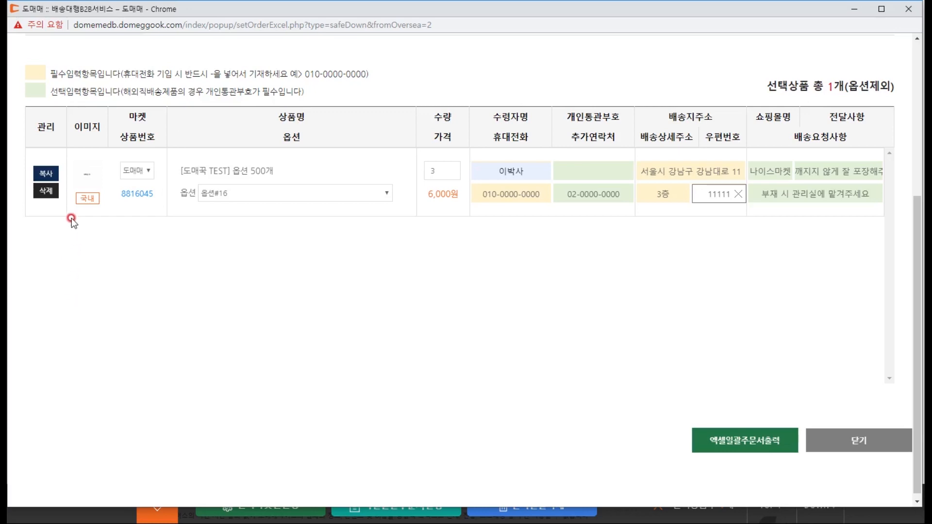
Duplicate the product row and give the copy option 옵션#12 and quantity 1
left_click(47, 175)
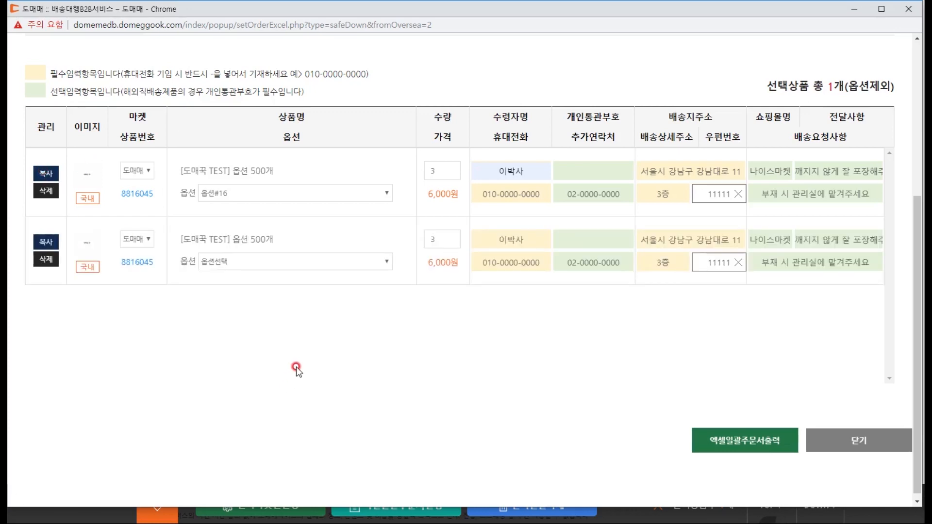
left_click(240, 262)
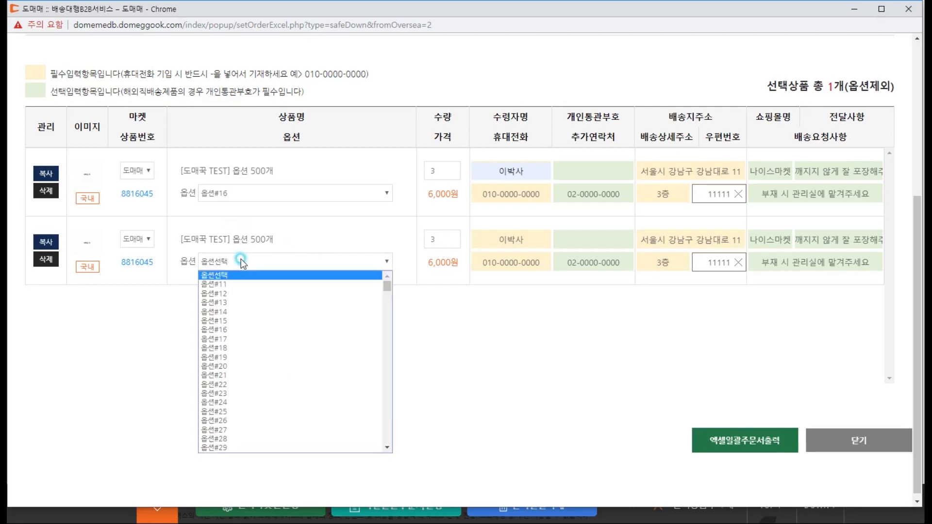
left_click(256, 295)
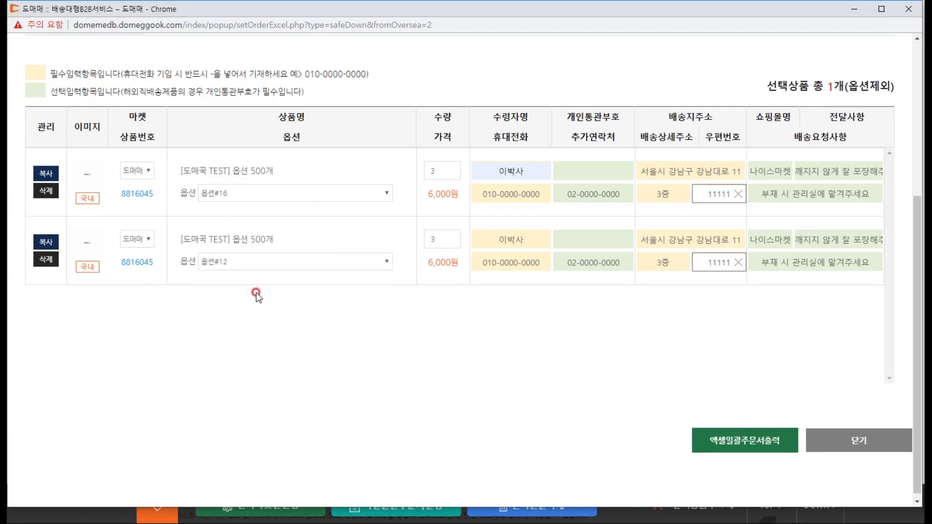
left_click(455, 243)
left_click(506, 404)
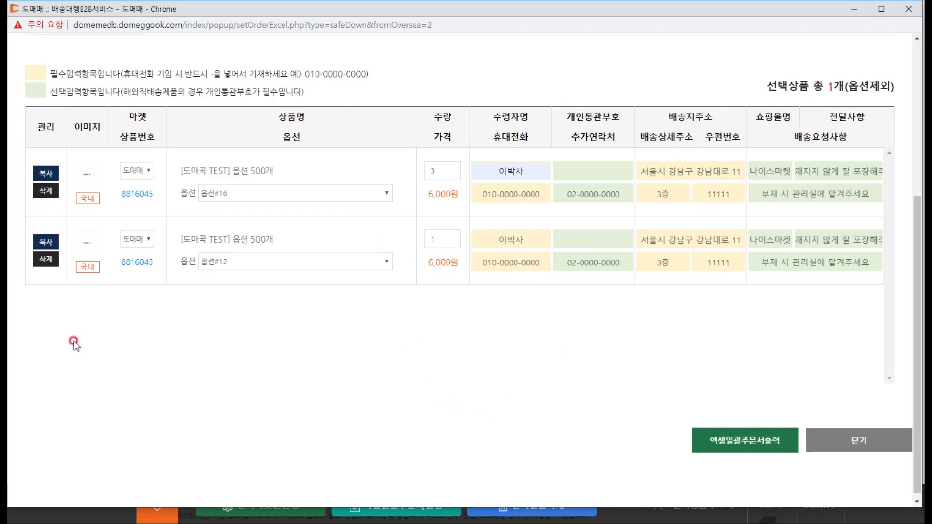
Output the completed bulk order sheet and open the 엑셀일괄주문 list of saved order sheets
left_click(760, 448)
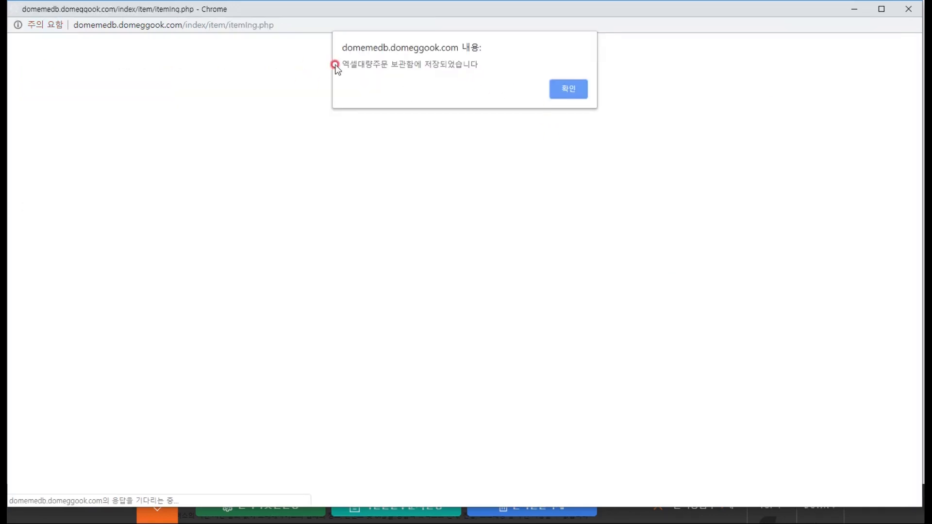
left_click(572, 95)
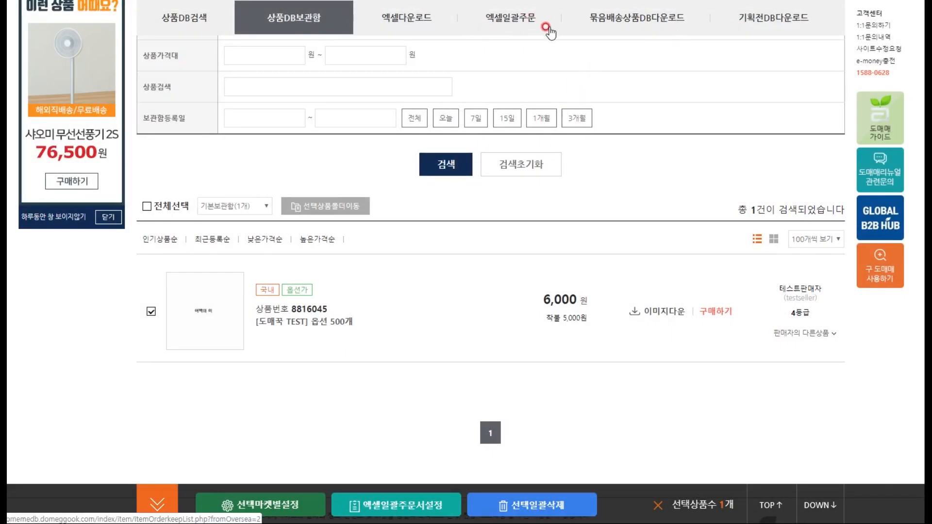
left_click(508, 20)
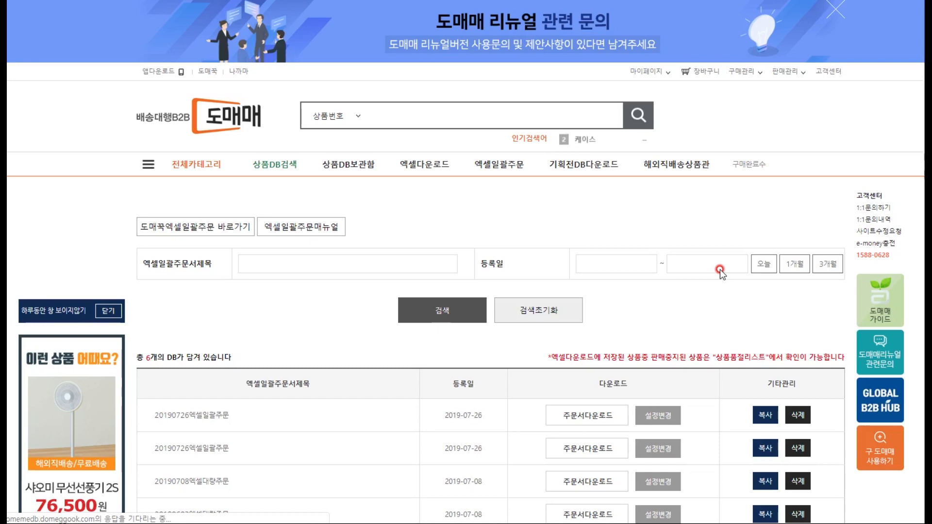
scroll(720, 269, "down", 2)
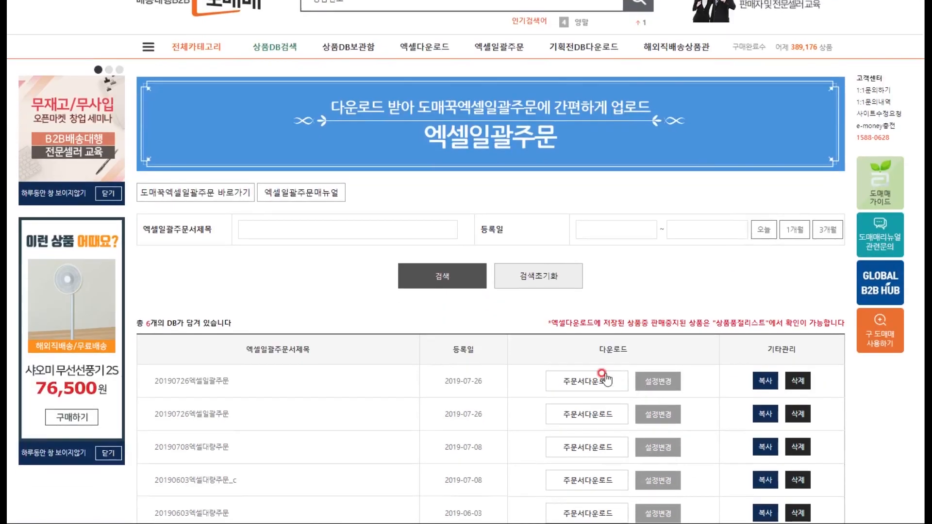
scroll(602, 376, "down", 1)
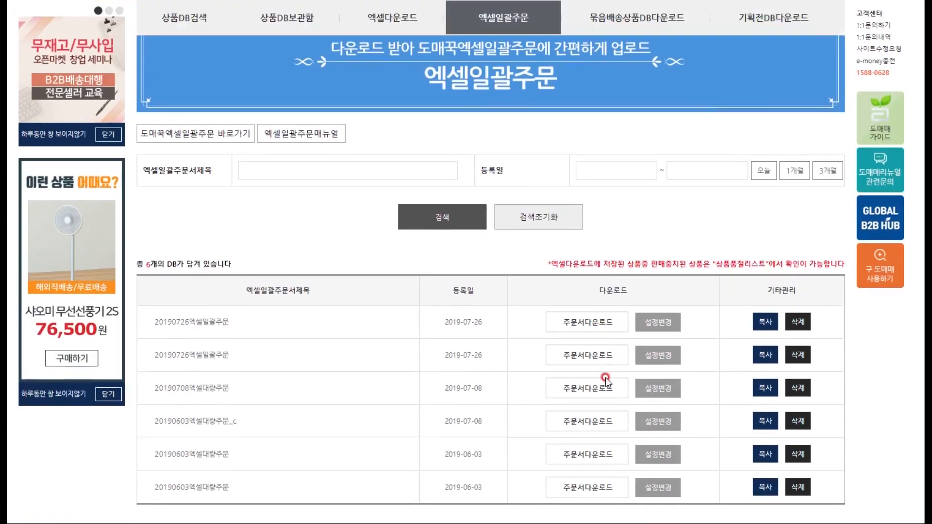
Download the newest 20190726엑셀일괄주문 order sheet and go to the 도매꾹 Excel bulk order page
left_click(592, 324)
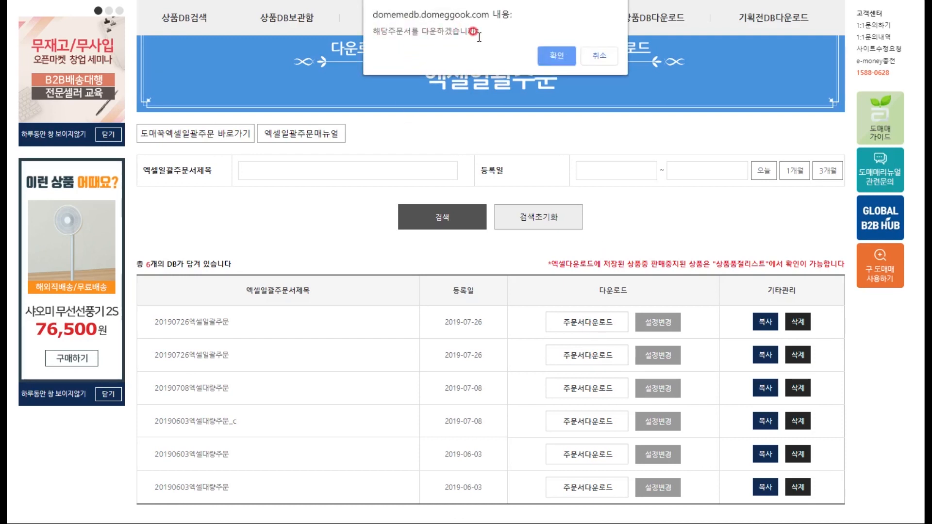
left_click(556, 55)
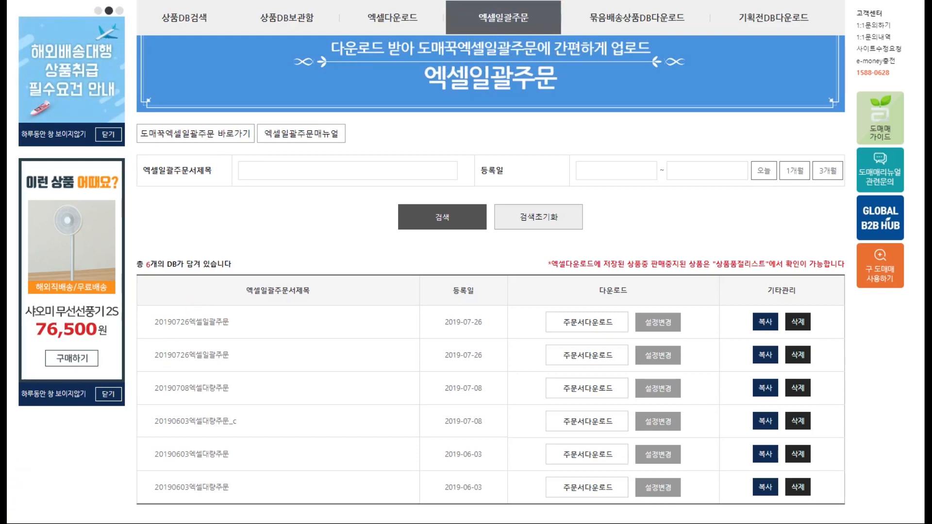
left_click(226, 136)
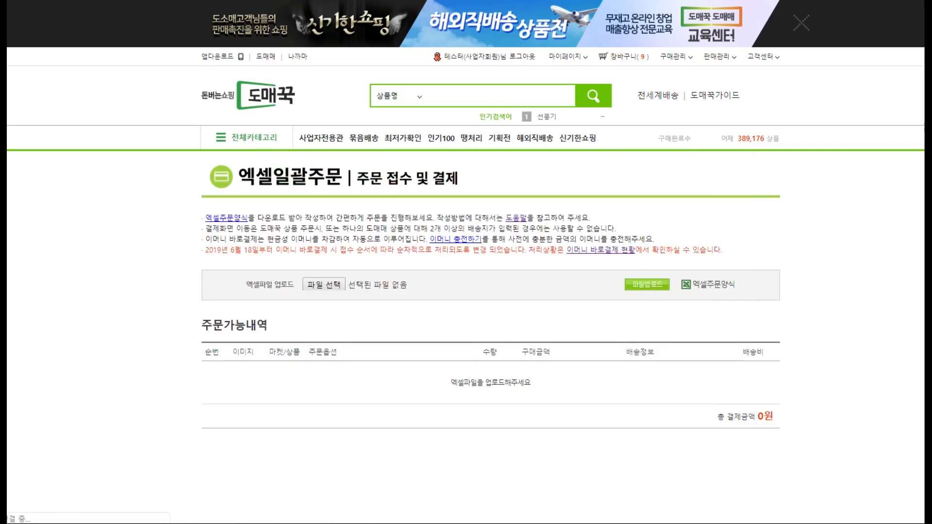
Select the OrderList (5) Excel file from the desktop and upload it as the bulk order file
left_click(329, 285)
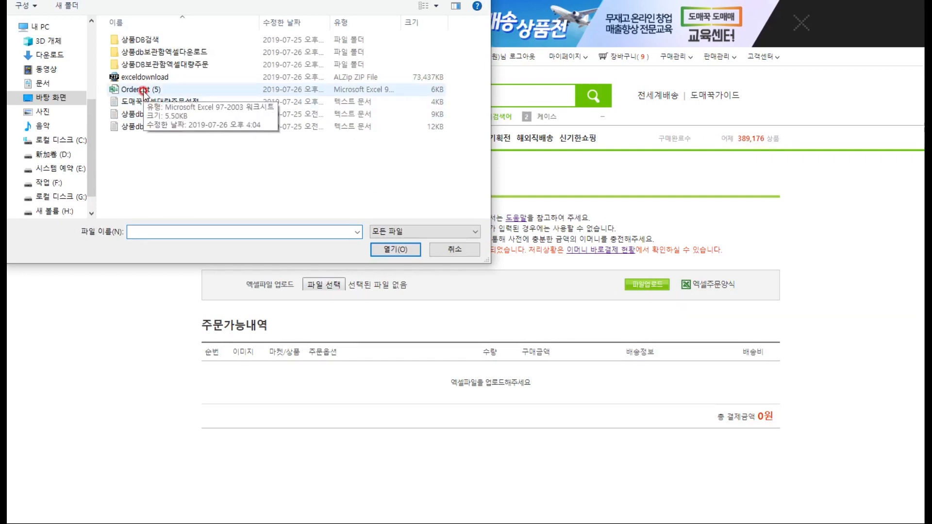
double_click(144, 90)
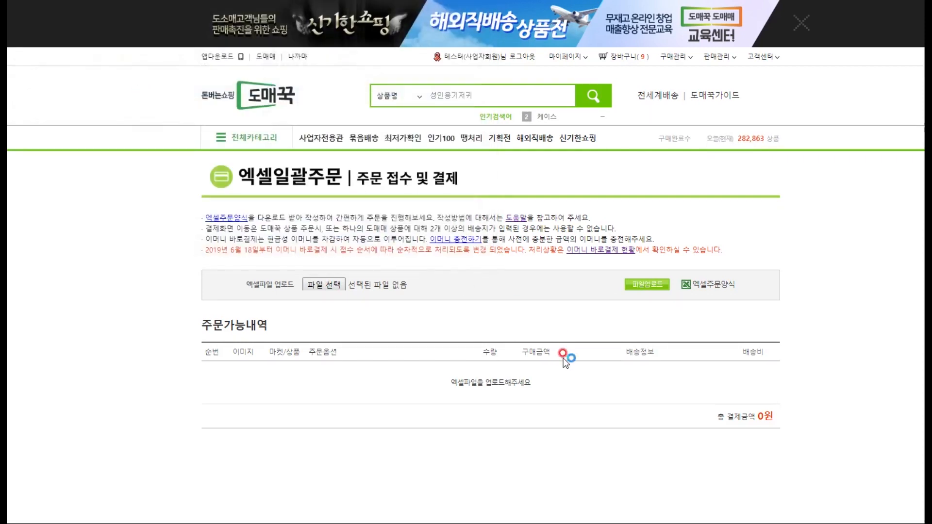
left_click(645, 287)
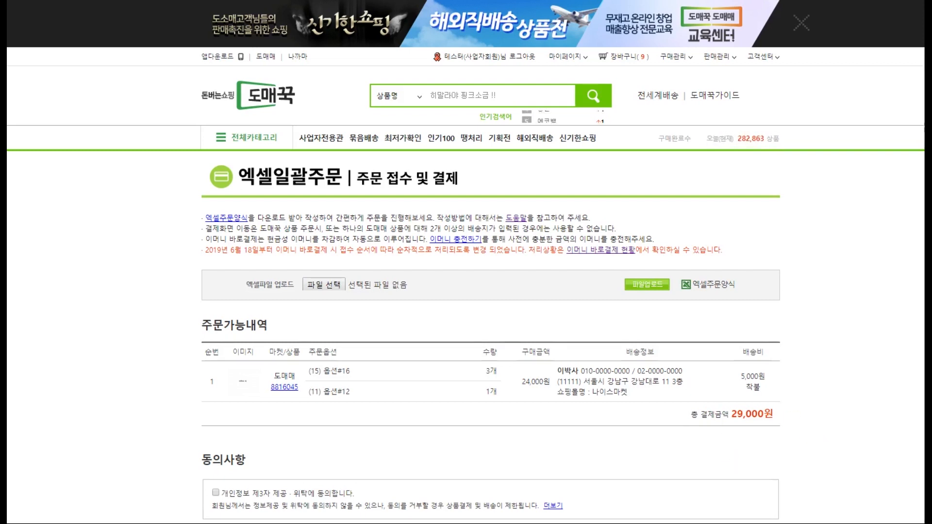
Agree to the third-party provision of personal information and place the order with 이머니 바로결제, accepting the confirmation messages
scroll(234, 318, "down", 3)
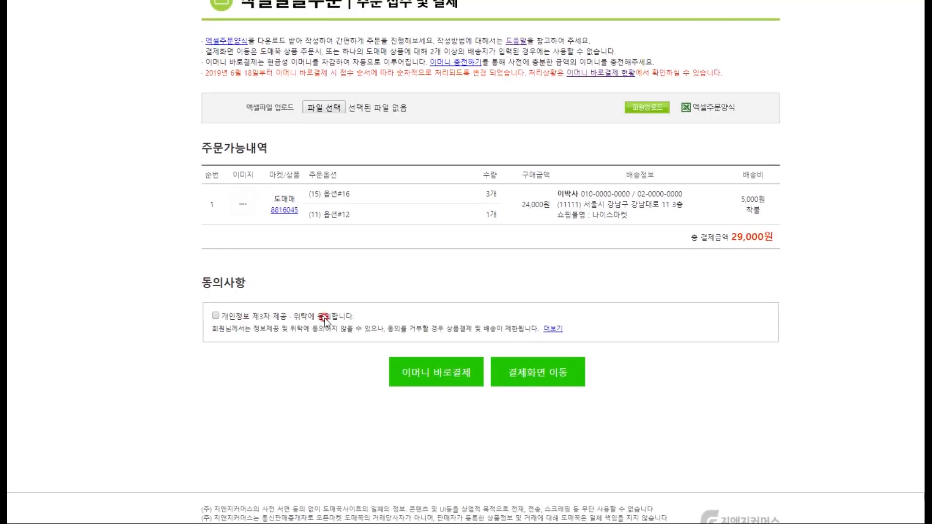
left_click(217, 316)
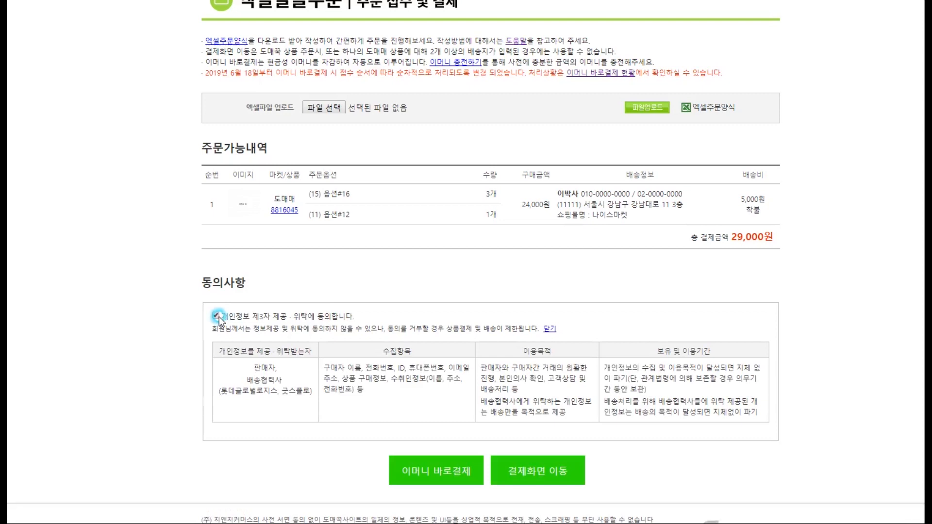
left_click(451, 476)
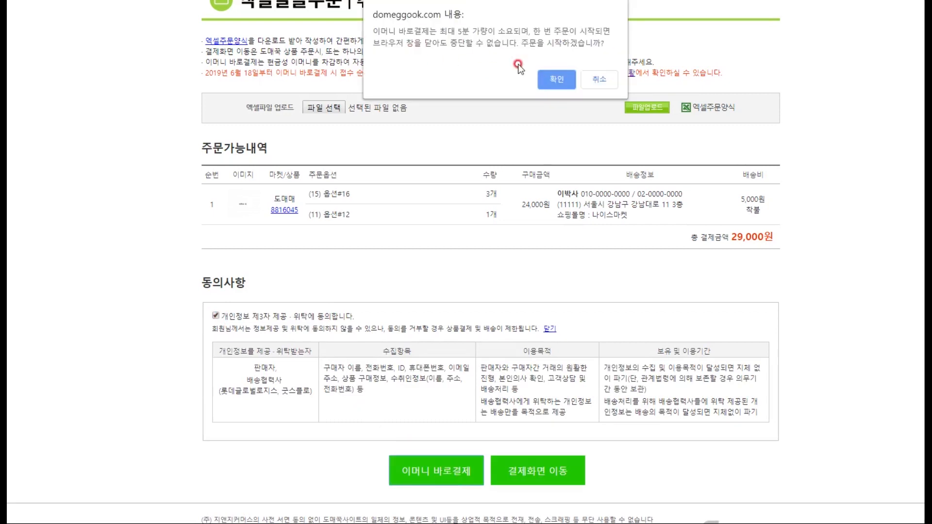
left_click(557, 80)
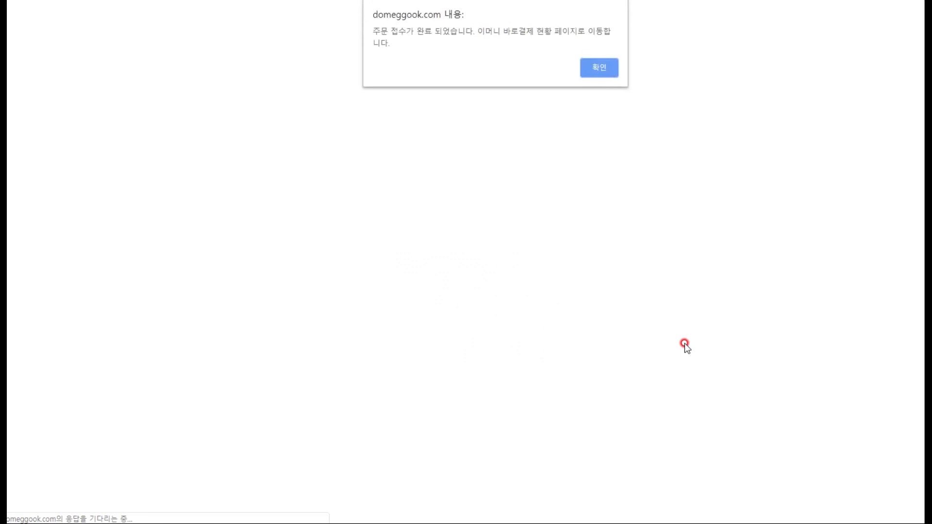
left_click(593, 65)
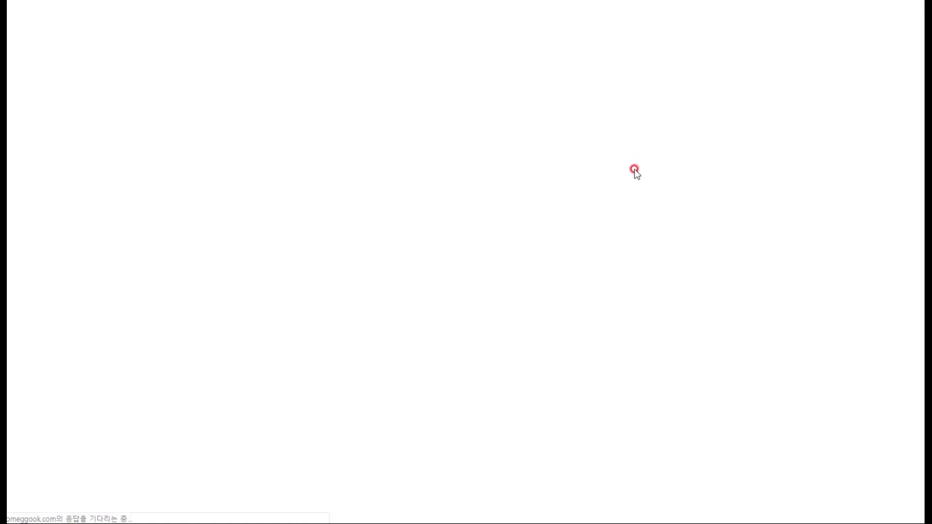